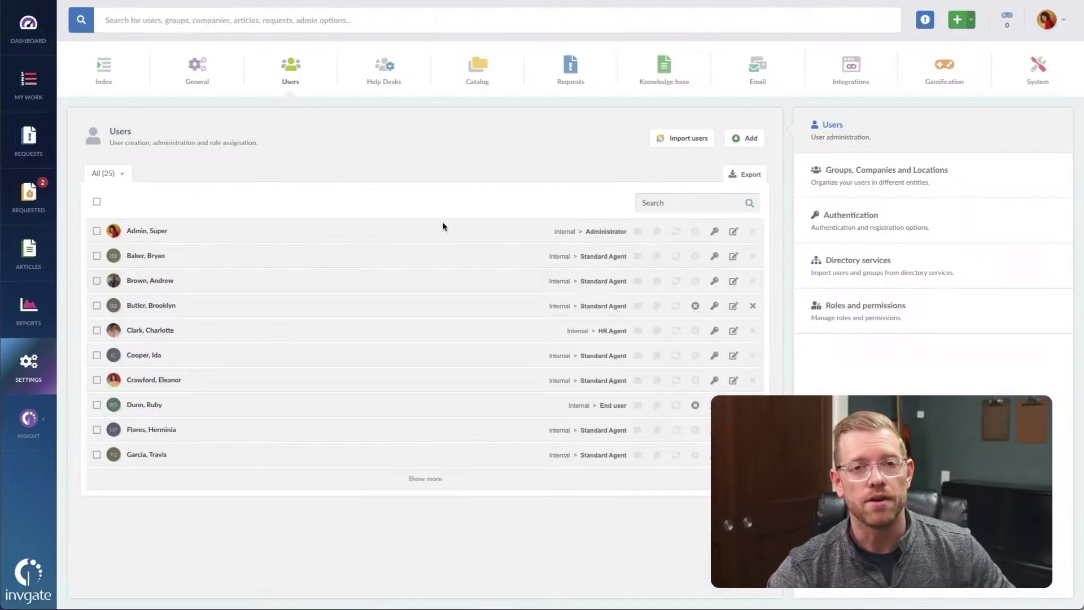
Step: Review the user import options and their template instructions, then dismiss them
{"action": "left_click", "coordinate": [683, 140]}
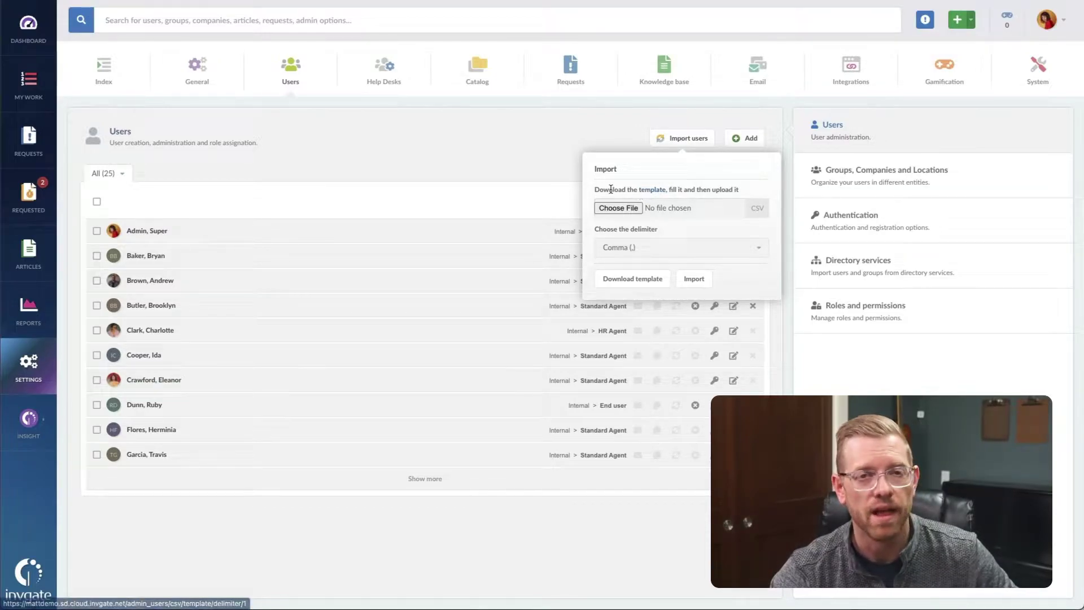
{"action": "left_click_drag", "start_coordinate": [593, 189], "coordinate": [743, 192]}
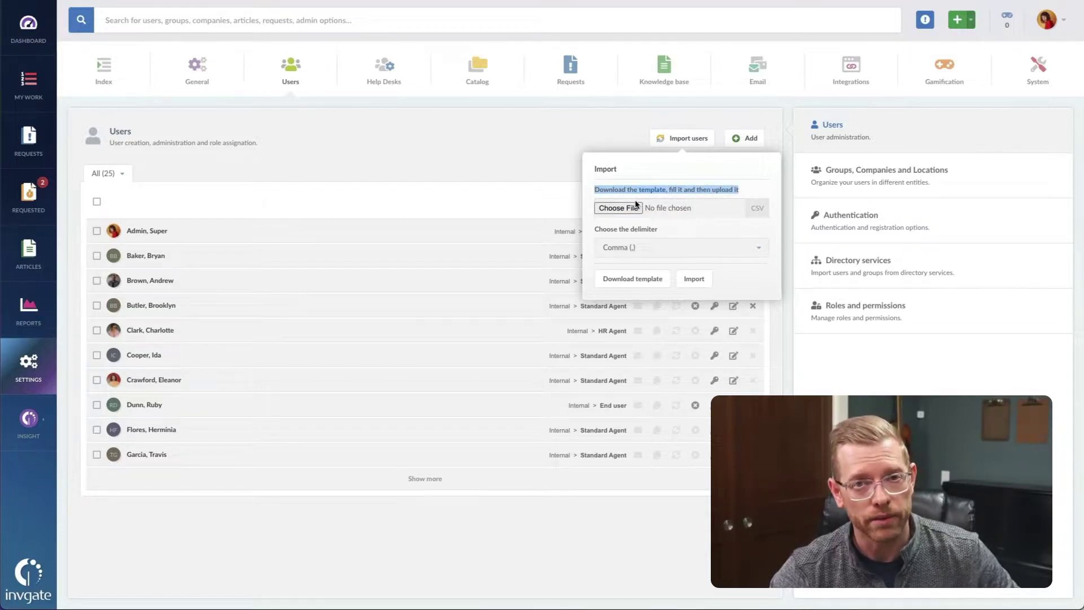
{"action": "left_click", "coordinate": [666, 141]}
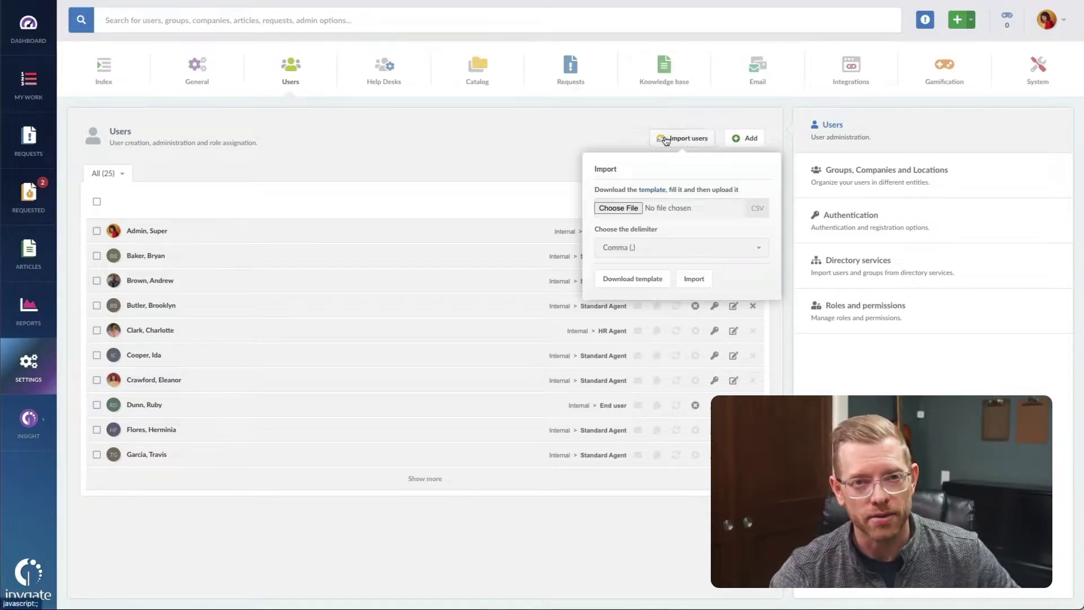
{"action": "left_click", "coordinate": [606, 140]}
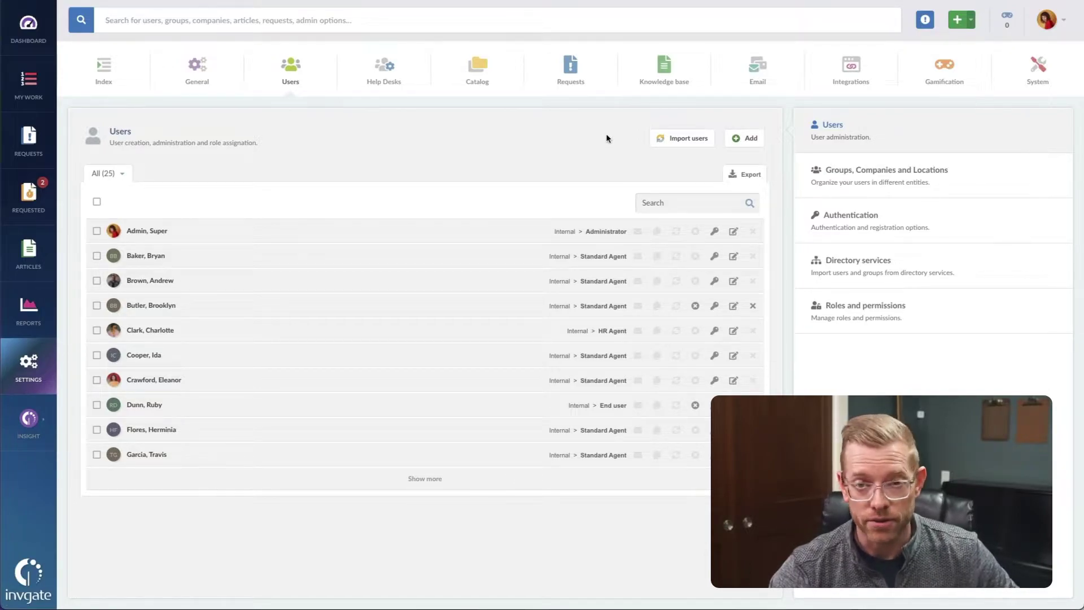
Step: View Authentication settings, then check the provider types offered when adding a directory service
{"action": "left_click", "coordinate": [845, 220]}
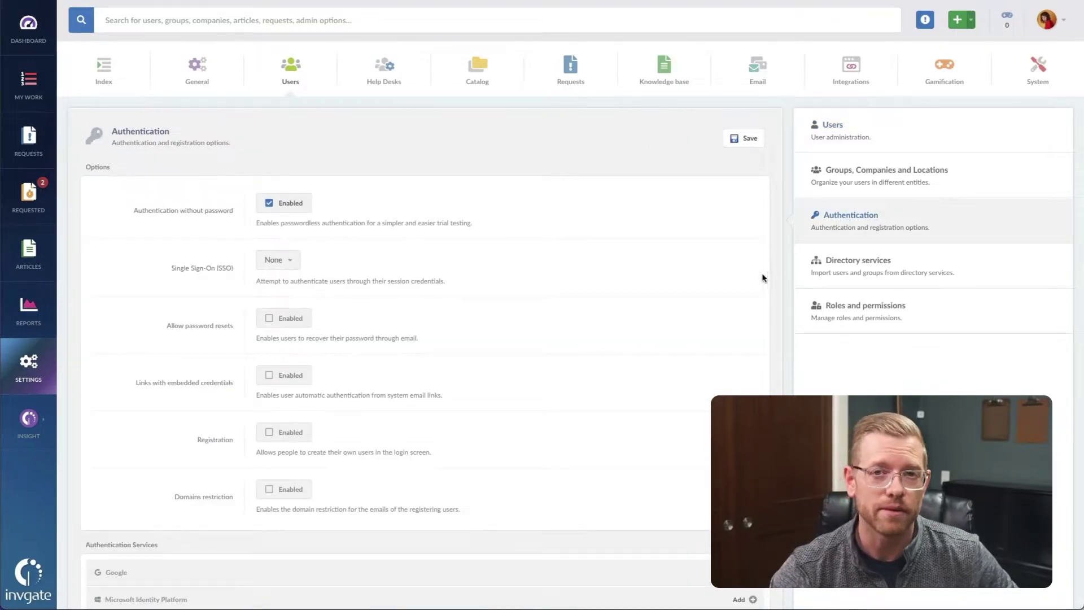
{"action": "scroll", "coordinate": [753, 288], "scroll_direction": "down", "scroll_amount": 1}
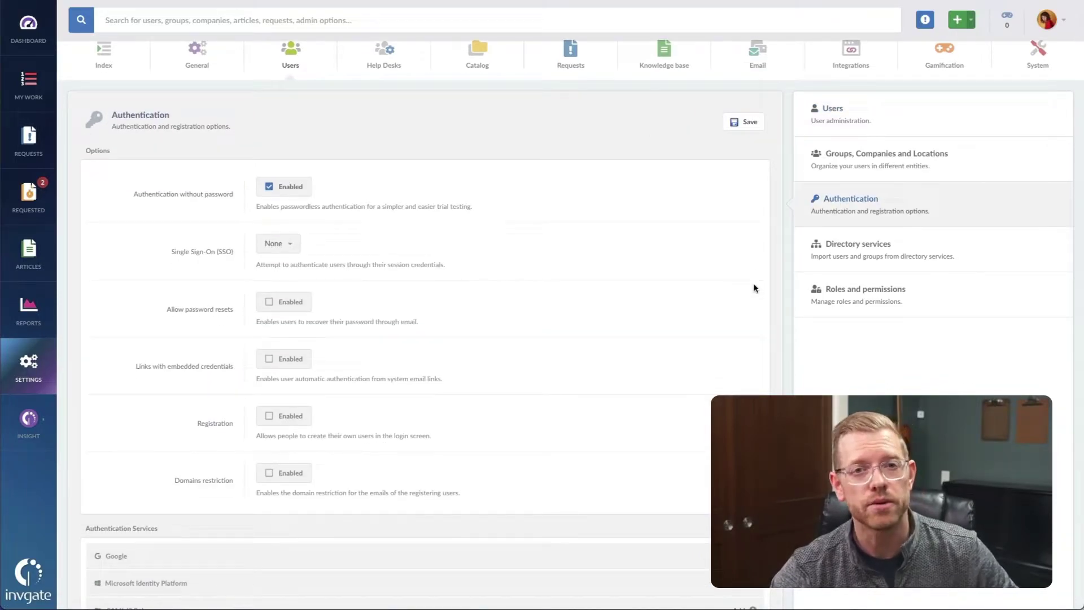
{"action": "scroll", "coordinate": [754, 288], "scroll_direction": "up", "scroll_amount": 1}
{"action": "left_click", "coordinate": [847, 264]}
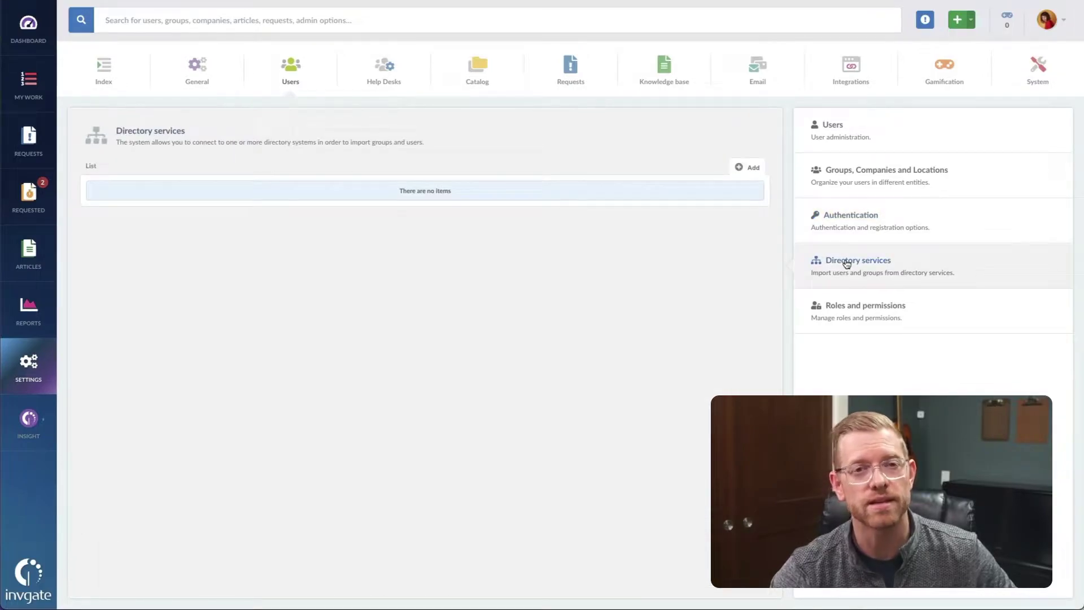
{"action": "left_click", "coordinate": [749, 170]}
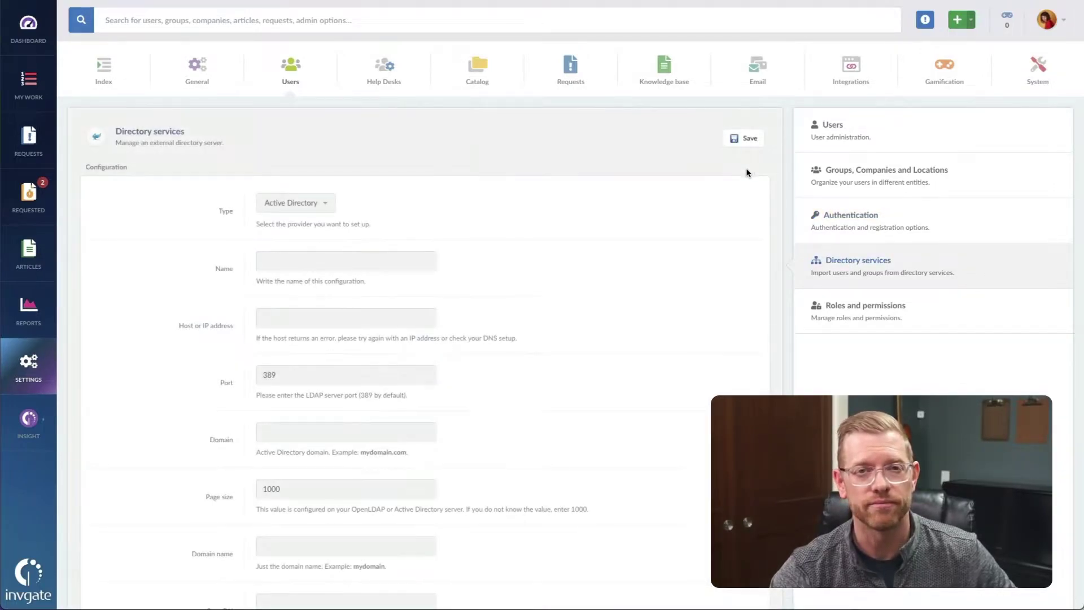
{"action": "left_click", "coordinate": [315, 205]}
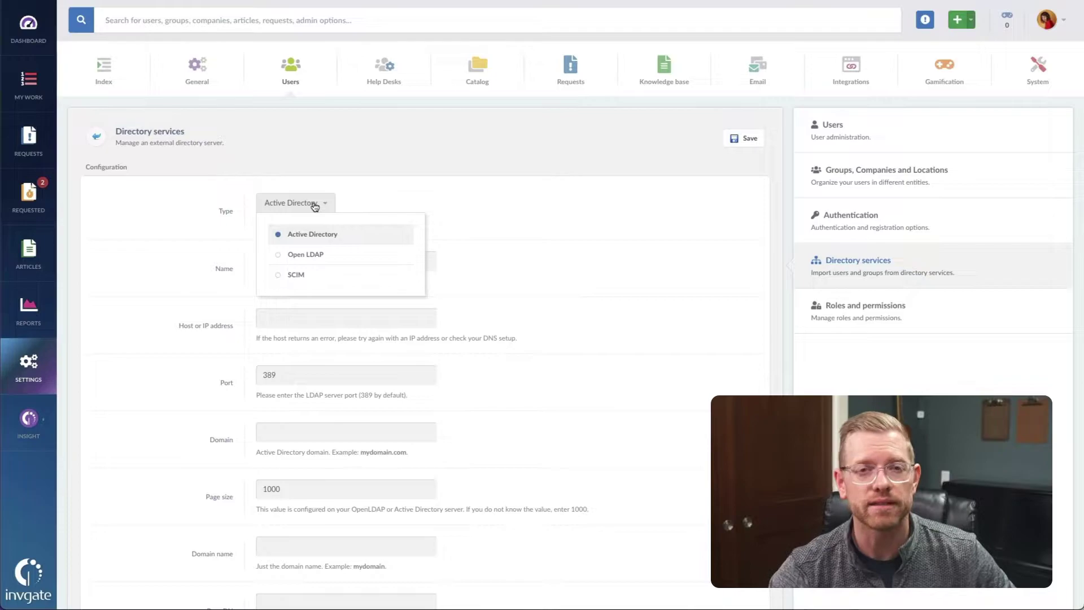
Step: Return to Authentication settings and review the login options, leaving only passwordless sign-in enabled
{"action": "left_click", "coordinate": [885, 226]}
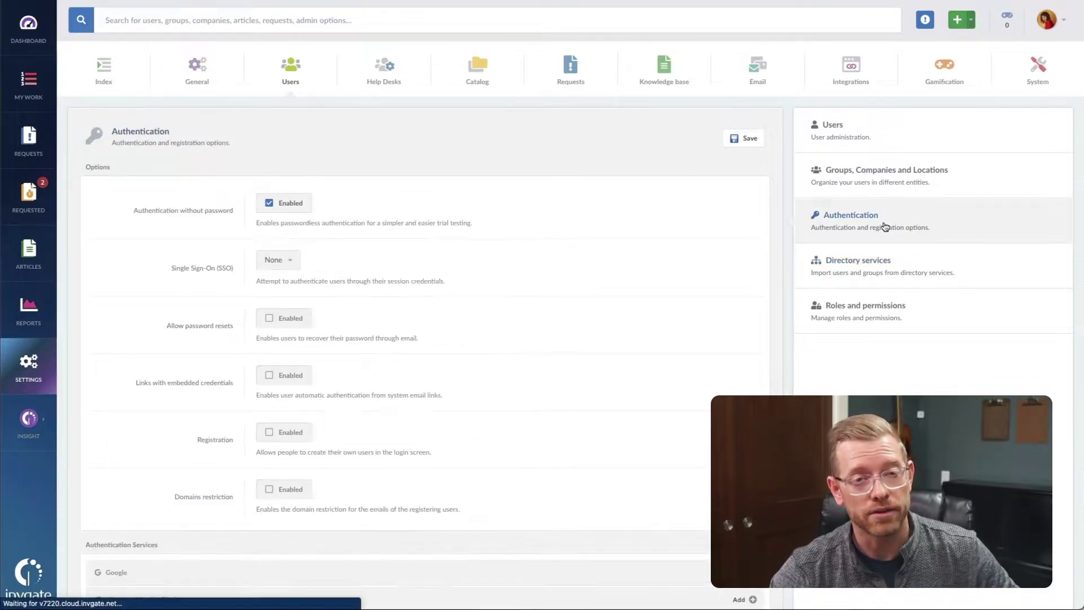
{"action": "scroll", "coordinate": [709, 327], "scroll_direction": "down", "scroll_amount": 2}
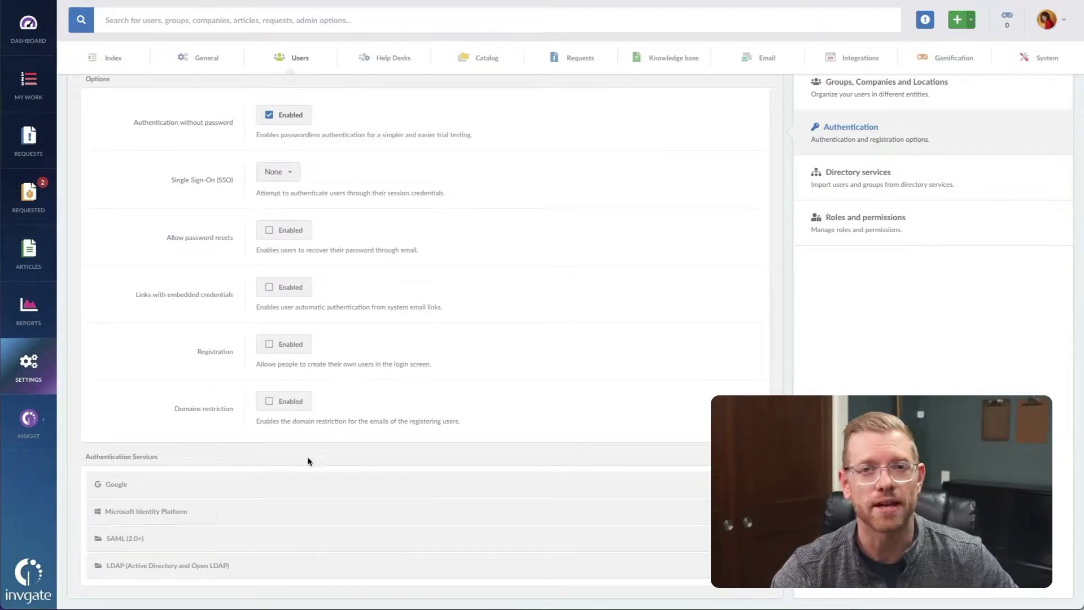
{"action": "scroll", "coordinate": [394, 421], "scroll_direction": "up", "scroll_amount": 2}
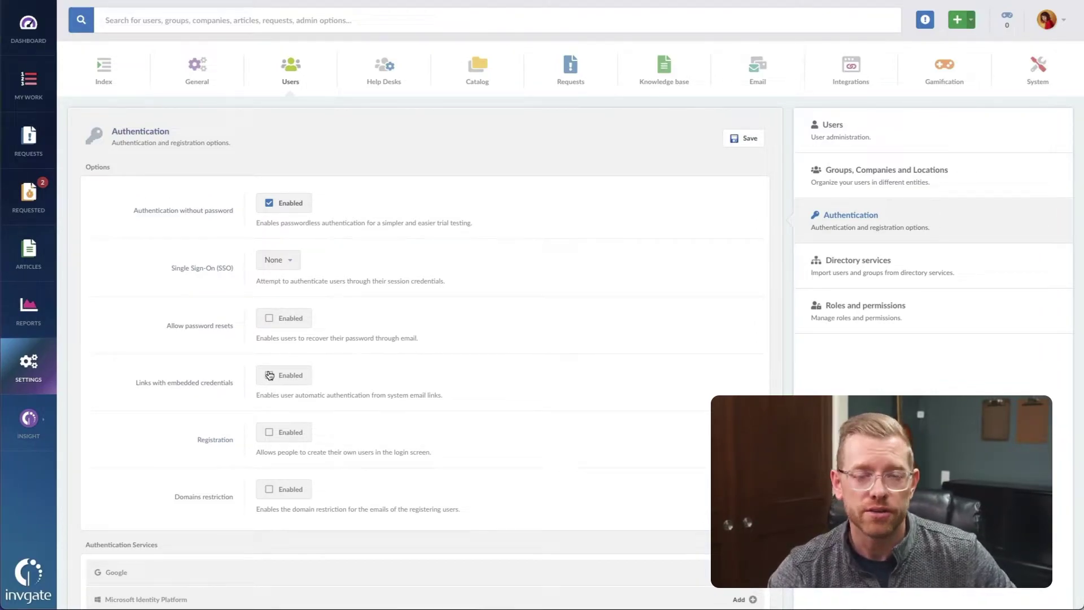
Step: Assign the last user in the list to the Standard Agent role and save
{"action": "left_click", "coordinate": [847, 312]}
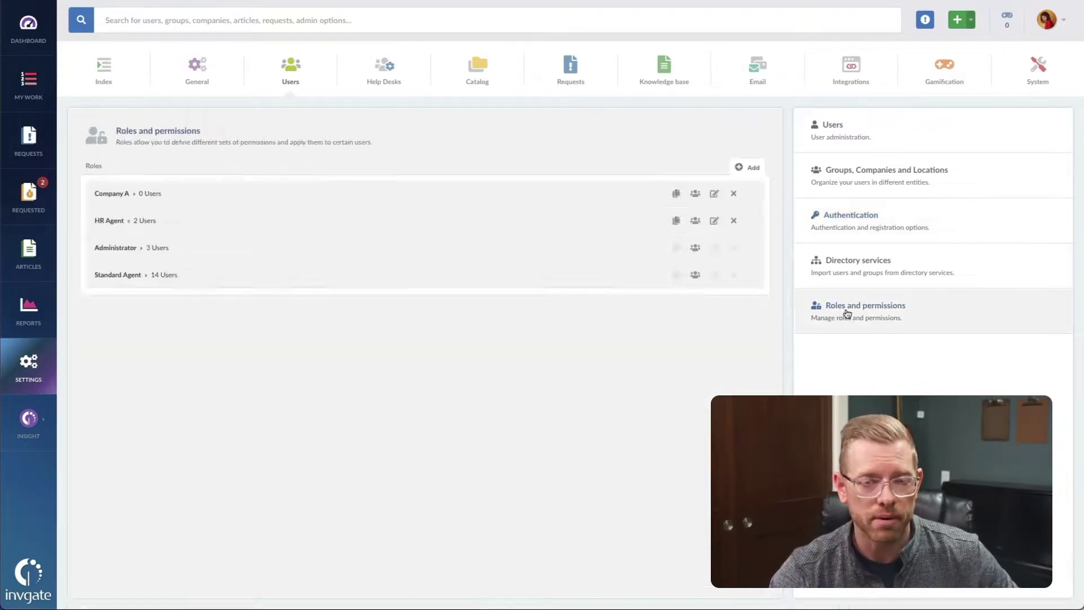
{"action": "left_click", "coordinate": [695, 275]}
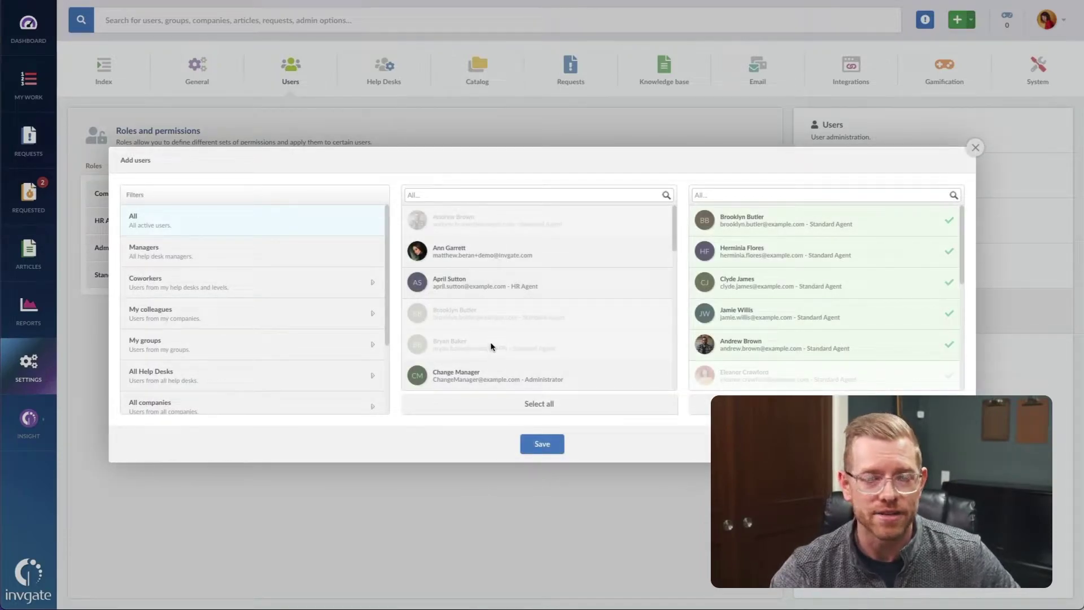
{"action": "scroll", "coordinate": [489, 339], "scroll_direction": "down", "scroll_amount": 3}
{"action": "scroll", "coordinate": [486, 330], "scroll_direction": "down", "scroll_amount": 5}
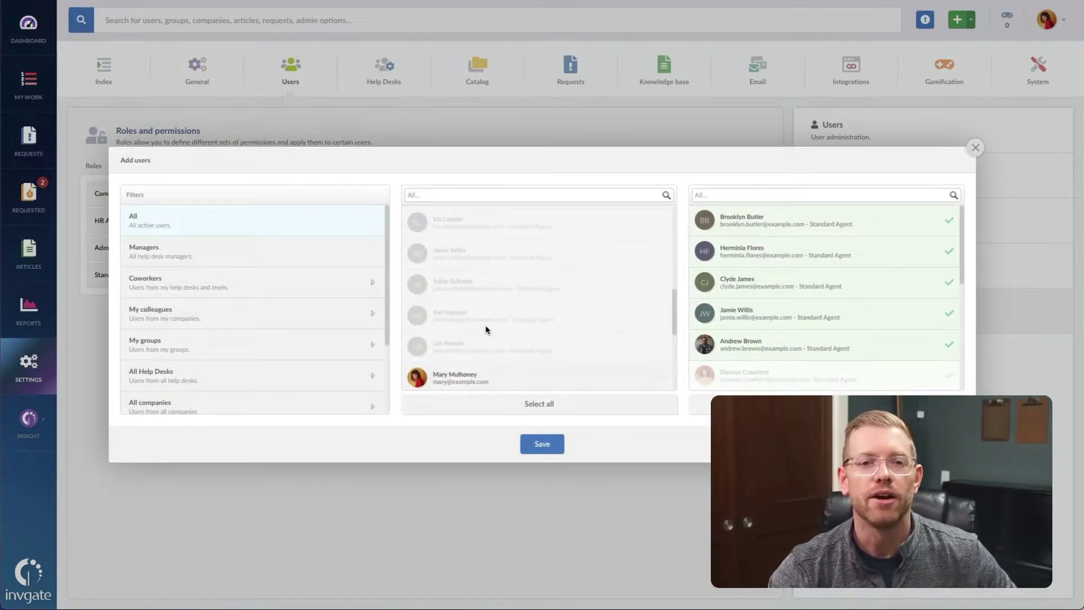
{"action": "left_click", "coordinate": [489, 375]}
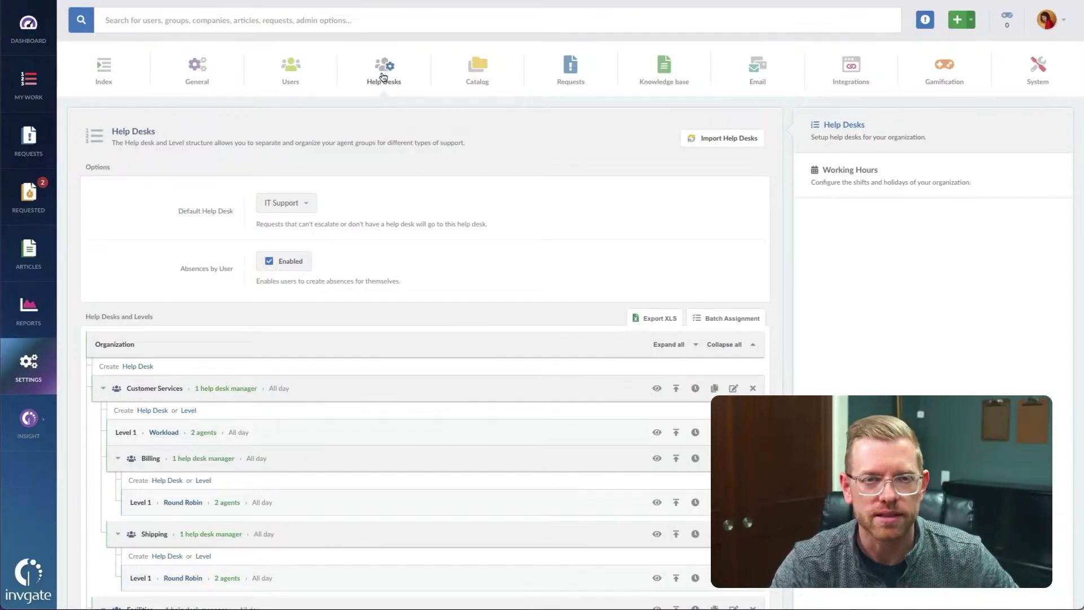
Step: Dismiss the Import Help Desks options and collapse the tree to its five top-level help desks
{"action": "left_click", "coordinate": [712, 142]}
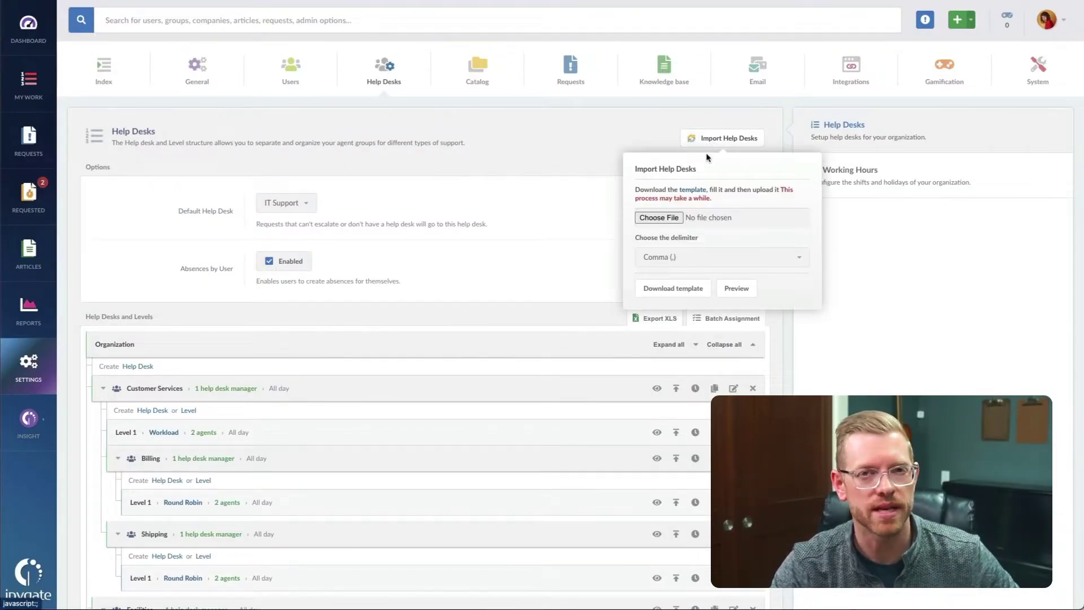
{"action": "left_click", "coordinate": [608, 136]}
{"action": "left_click", "coordinate": [740, 346]}
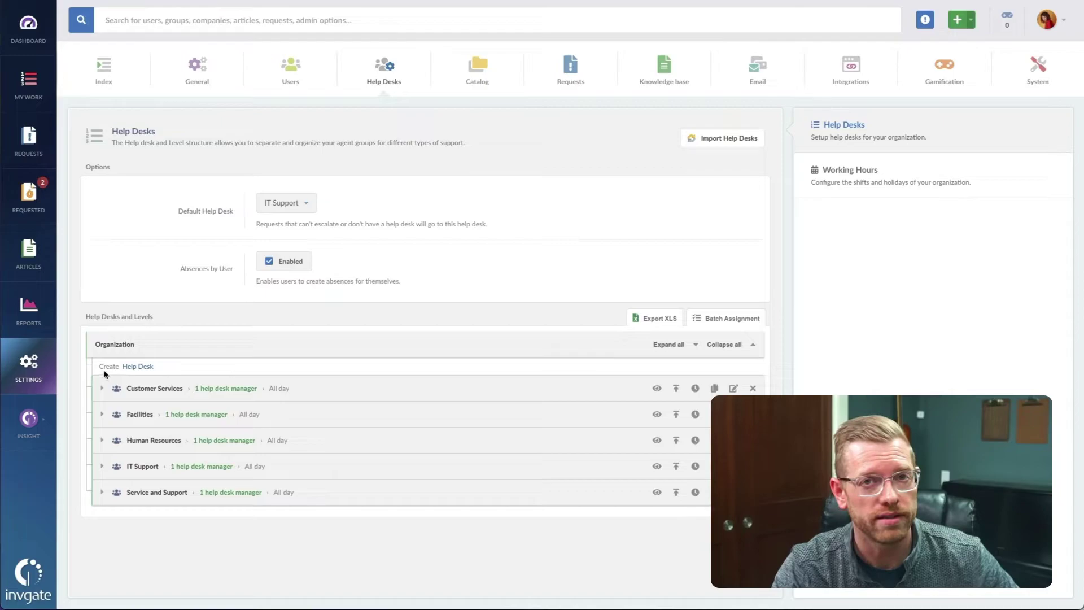
Step: Create a Service and Support help desk with one manager
{"action": "left_click", "coordinate": [136, 368]}
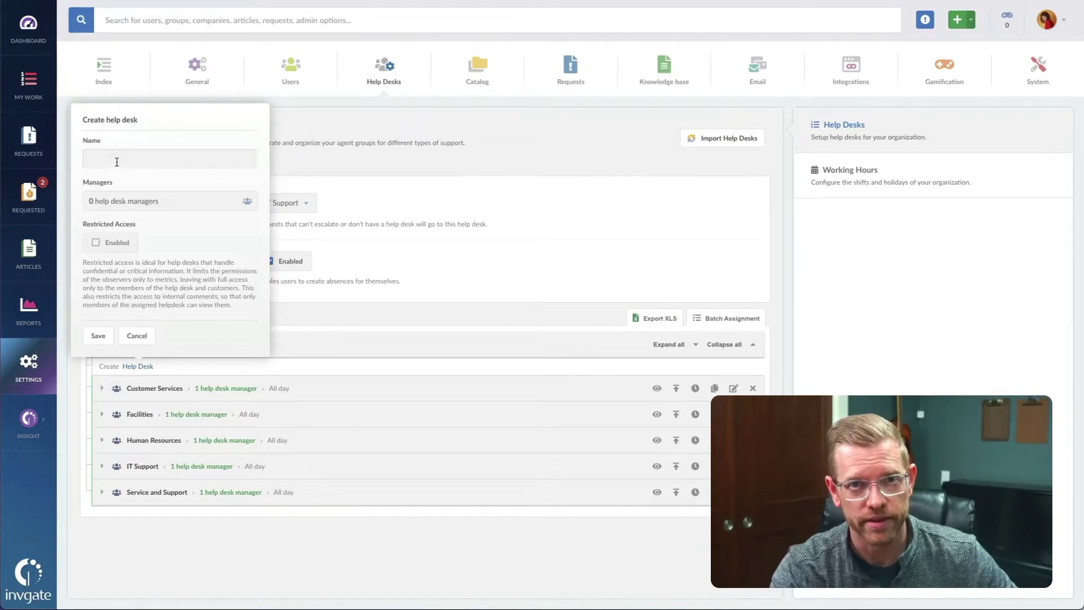
{"action": "left_click", "coordinate": [117, 162]}
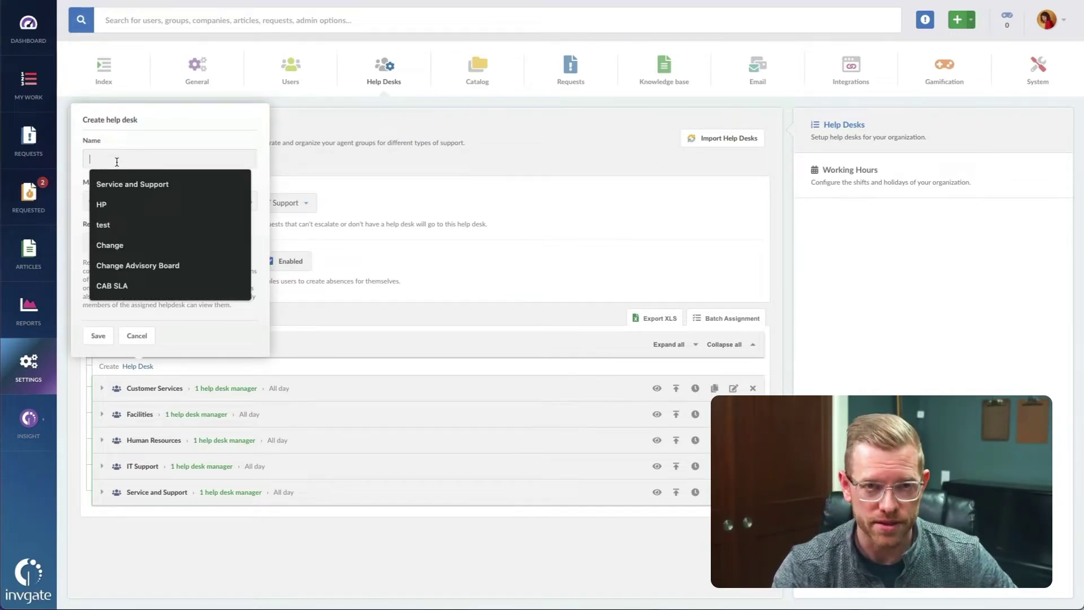
{"action": "left_click", "coordinate": [132, 184]}
{"action": "left_click", "coordinate": [126, 202]}
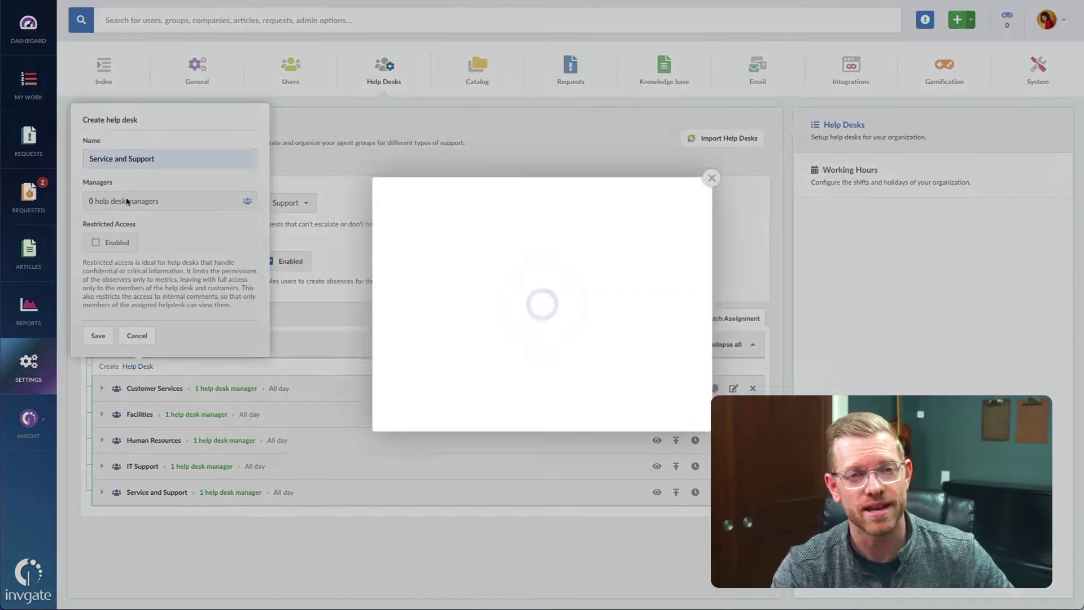
{"action": "left_click", "coordinate": [457, 372]}
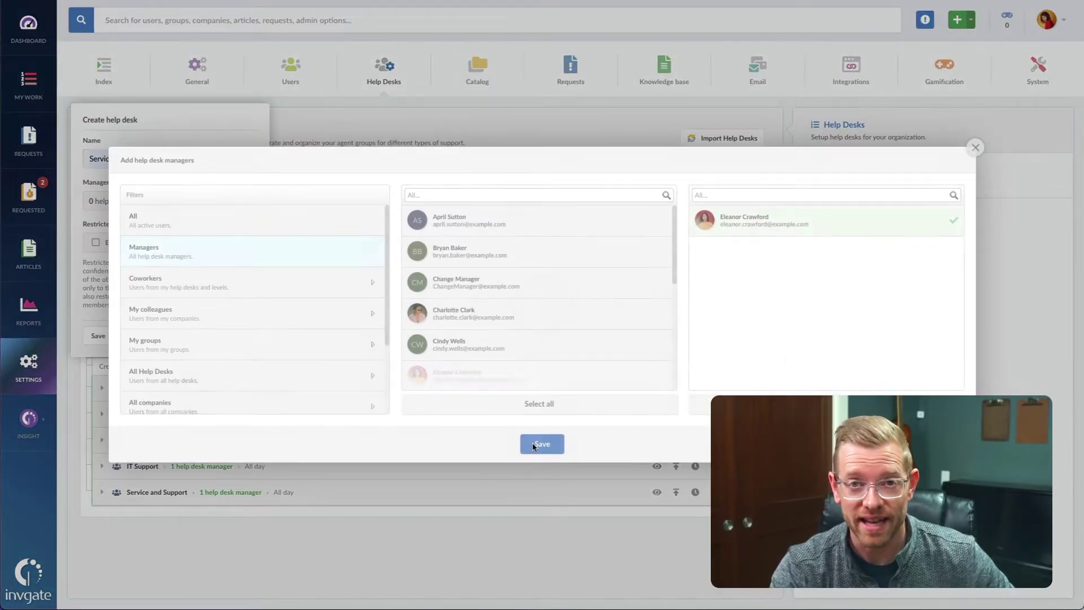
{"action": "left_click", "coordinate": [533, 447]}
{"action": "left_click", "coordinate": [99, 335]}
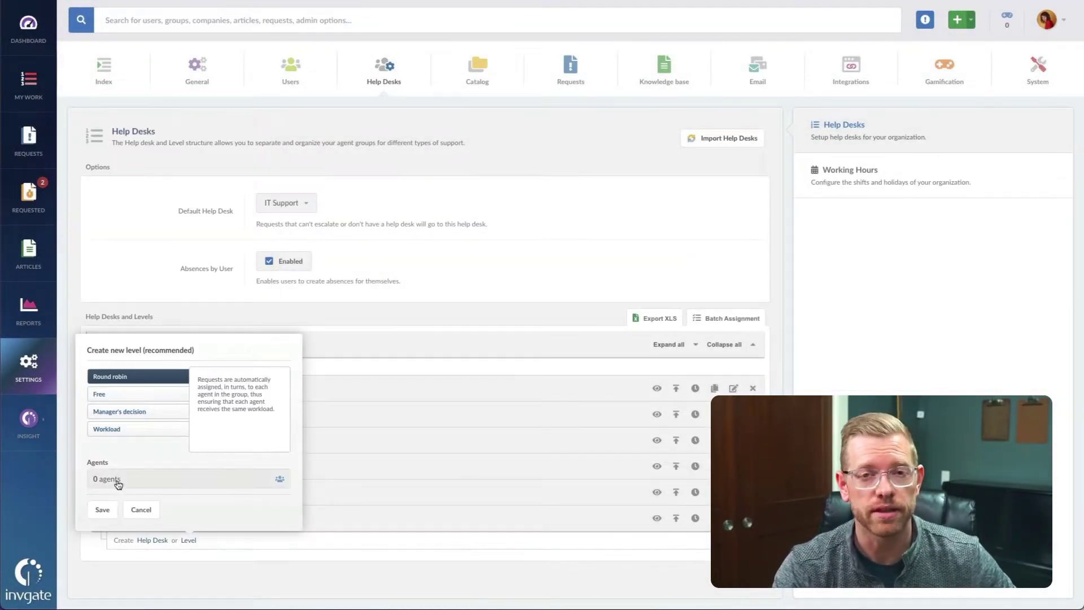
Step: Give Level 1 of Service and Support two agents and save it
{"action": "left_click", "coordinate": [174, 482]}
{"action": "left_click", "coordinate": [475, 282]}
{"action": "left_click", "coordinate": [485, 314]}
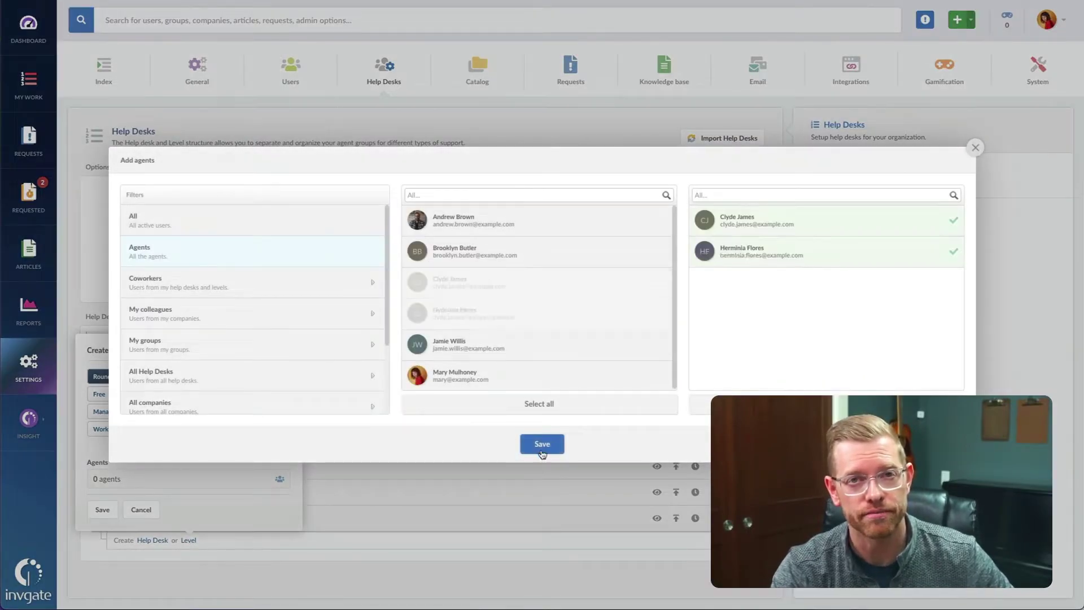
{"action": "left_click", "coordinate": [541, 451]}
{"action": "left_click", "coordinate": [102, 509]}
Step: Add a round-robin Level 2 with two agents to Service and Support
{"action": "left_click", "coordinate": [191, 540]}
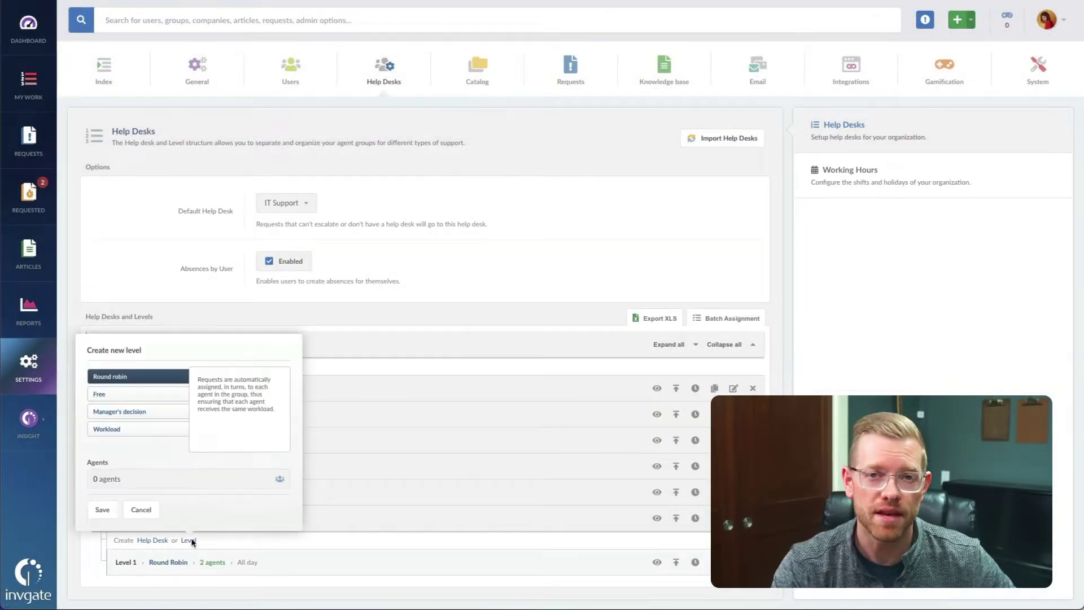
{"action": "left_click", "coordinate": [226, 478]}
{"action": "left_click", "coordinate": [460, 283]}
{"action": "left_click", "coordinate": [463, 314]}
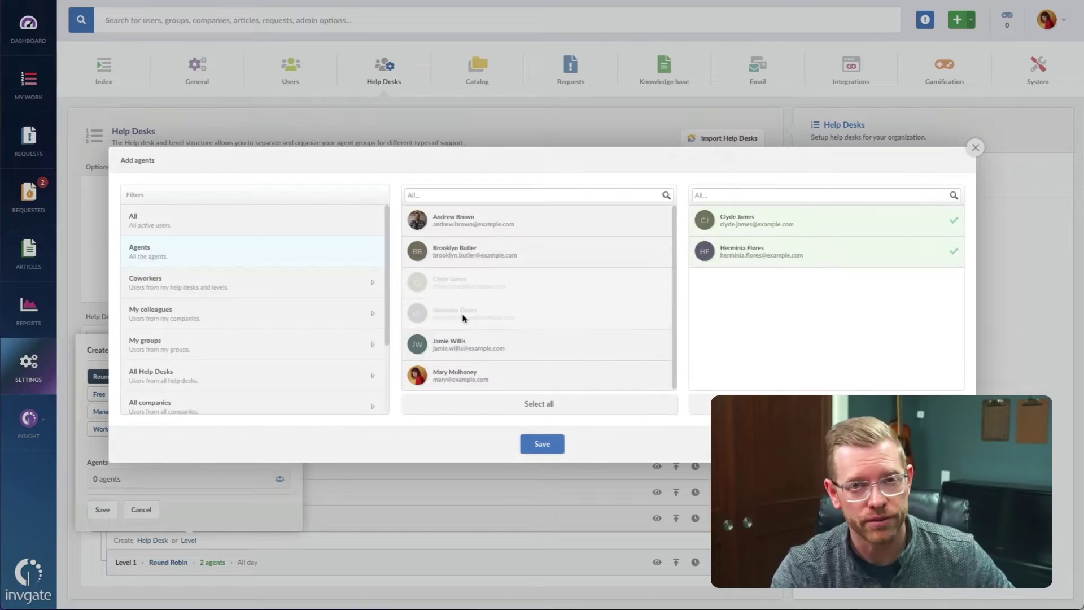
{"action": "left_click", "coordinate": [542, 443]}
{"action": "left_click", "coordinate": [113, 513]}
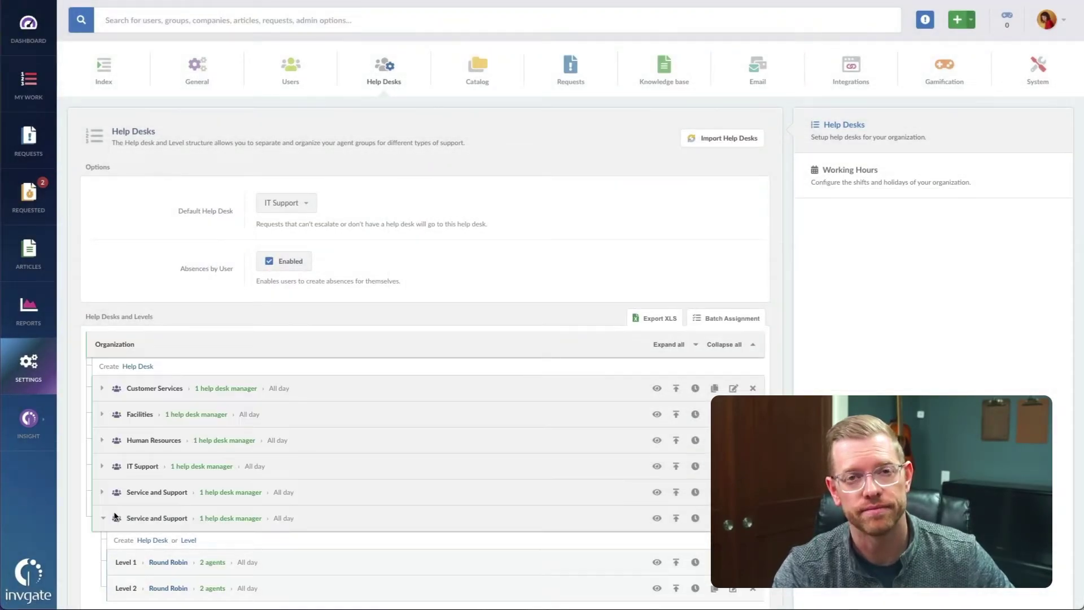
Step: Dismiss the Import Categories options in the Service Catalog and collapse the category tree
{"action": "left_click", "coordinate": [478, 68]}
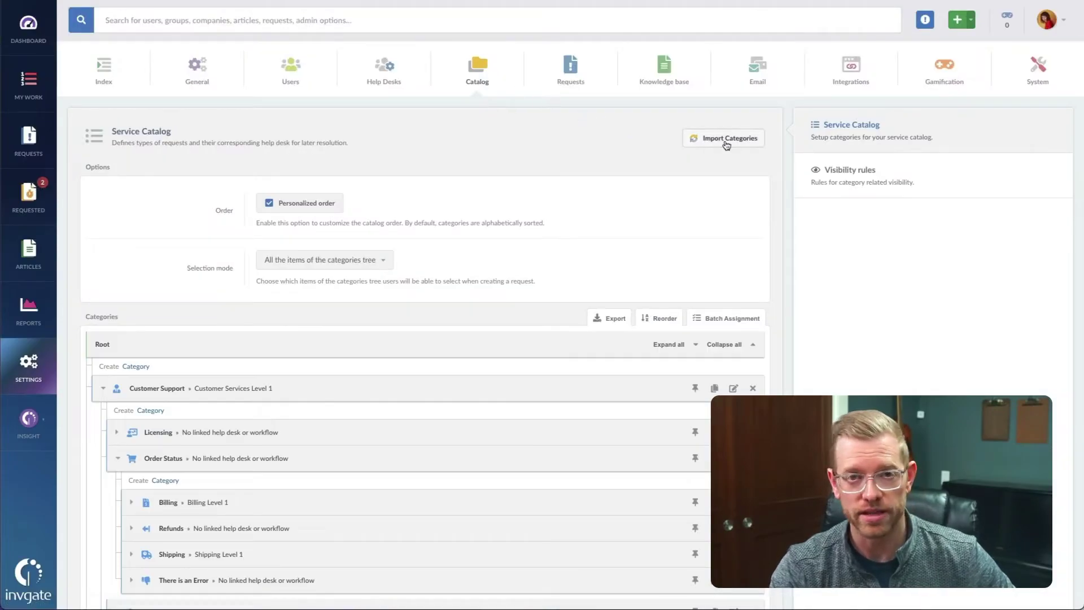
{"action": "left_click", "coordinate": [729, 144]}
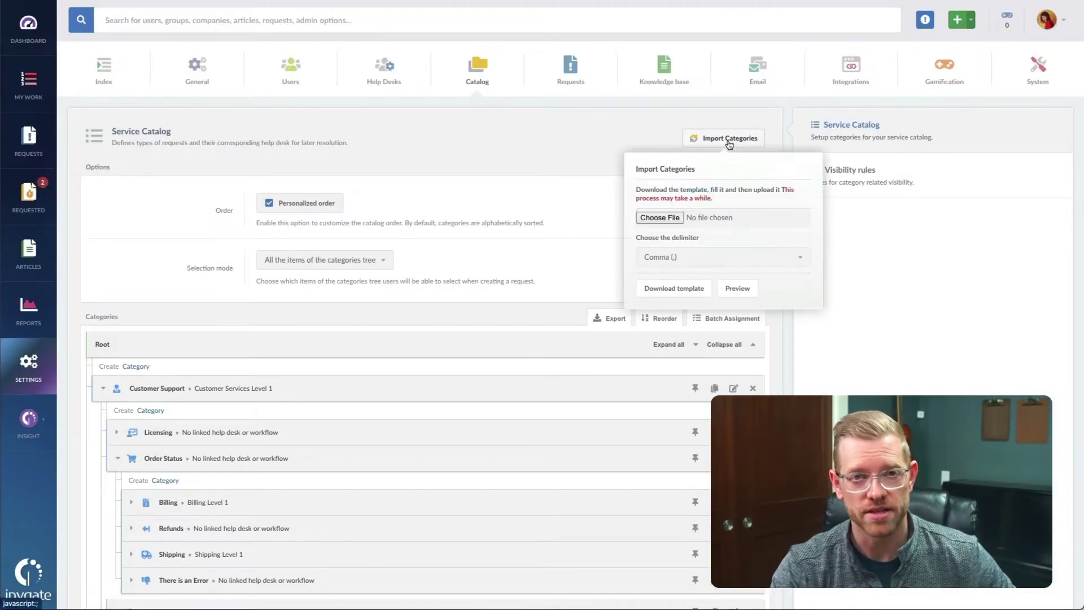
{"action": "left_click", "coordinate": [608, 163]}
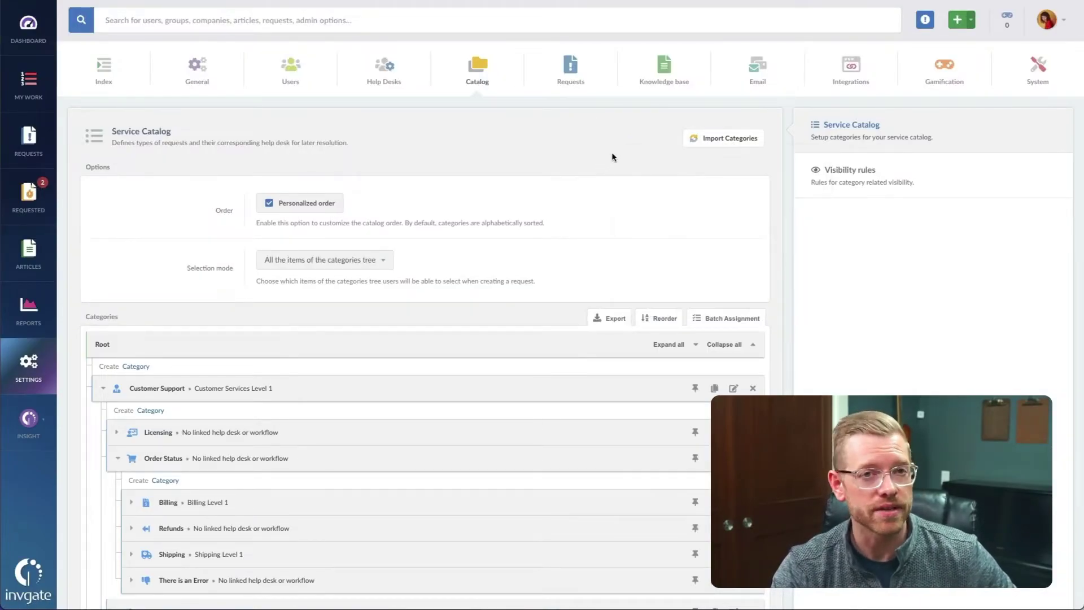
{"action": "left_click", "coordinate": [719, 346]}
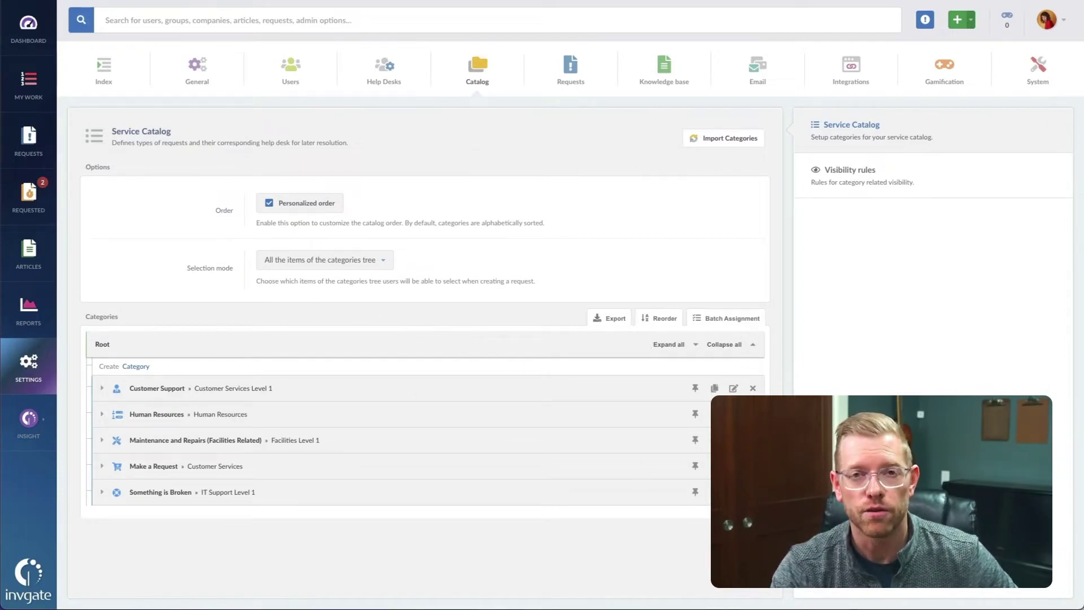
Step: Start a Break/Fix catalog category with the Page Break icon and a description
{"action": "left_click", "coordinate": [136, 366]}
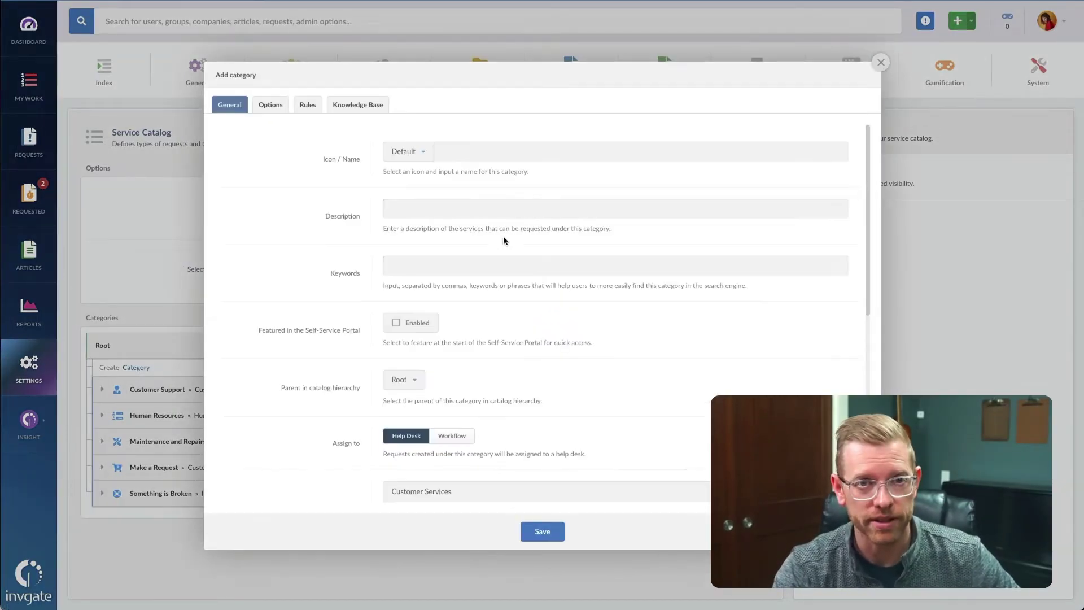
{"action": "left_click", "coordinate": [426, 153]}
{"action": "type", "text": "brea"}
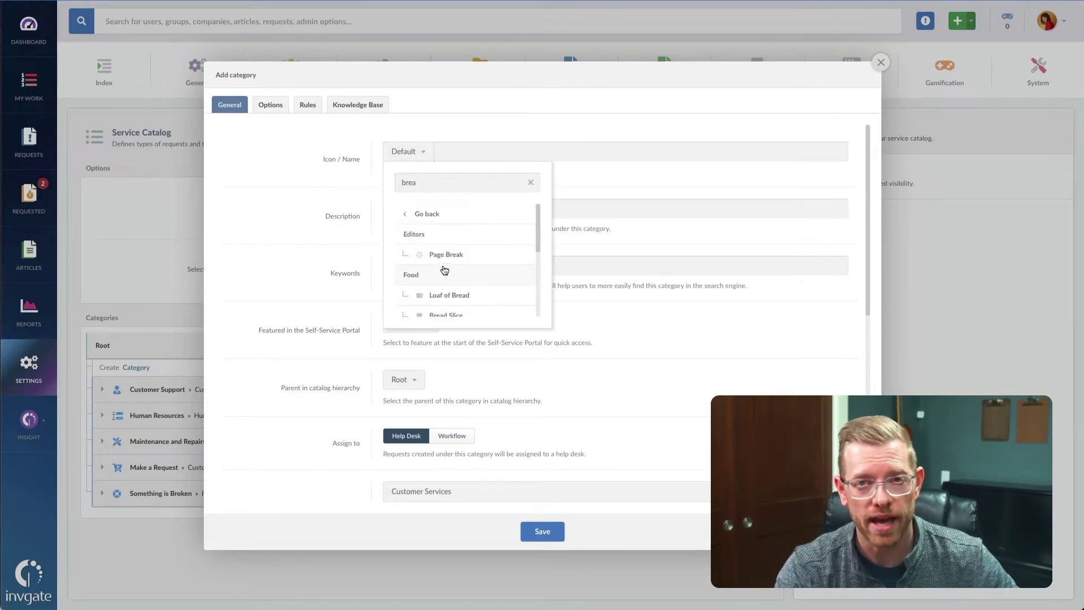
{"action": "left_click", "coordinate": [447, 255]}
{"action": "type", "text": "Br"}
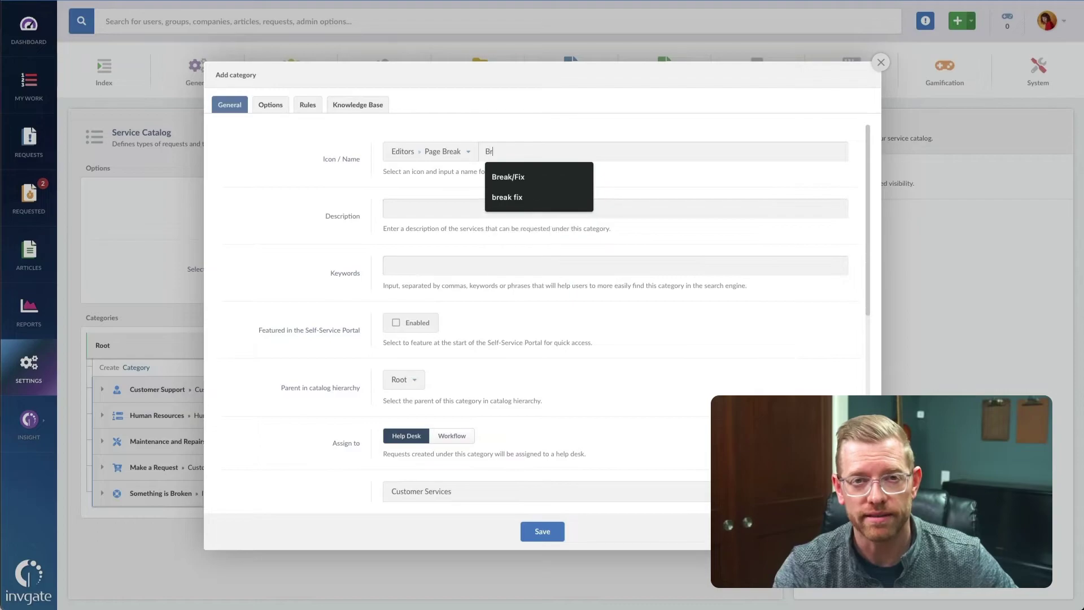
{"action": "type", "text": "eak/Fix"}
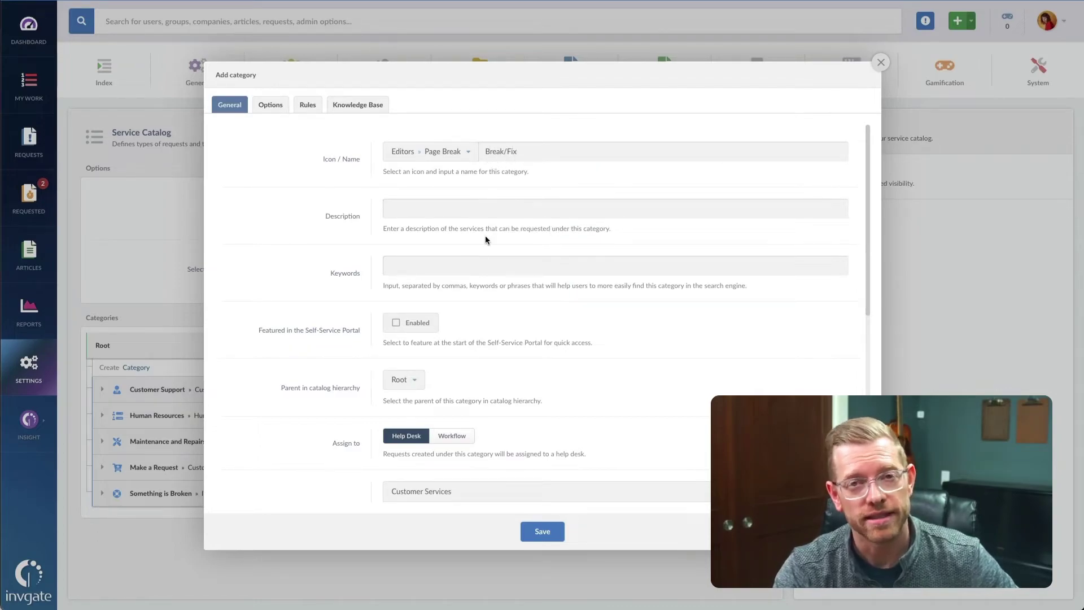
{"action": "left_click", "coordinate": [496, 209]}
{"action": "type", "text": "Use th"}
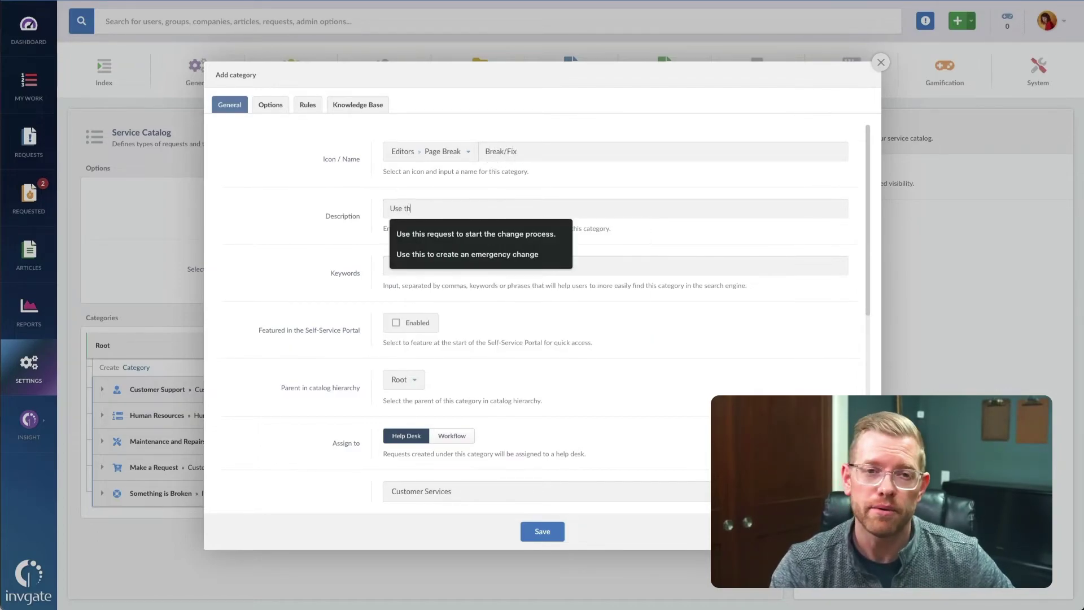
{"action": "type", "text": "is when something is broken"}
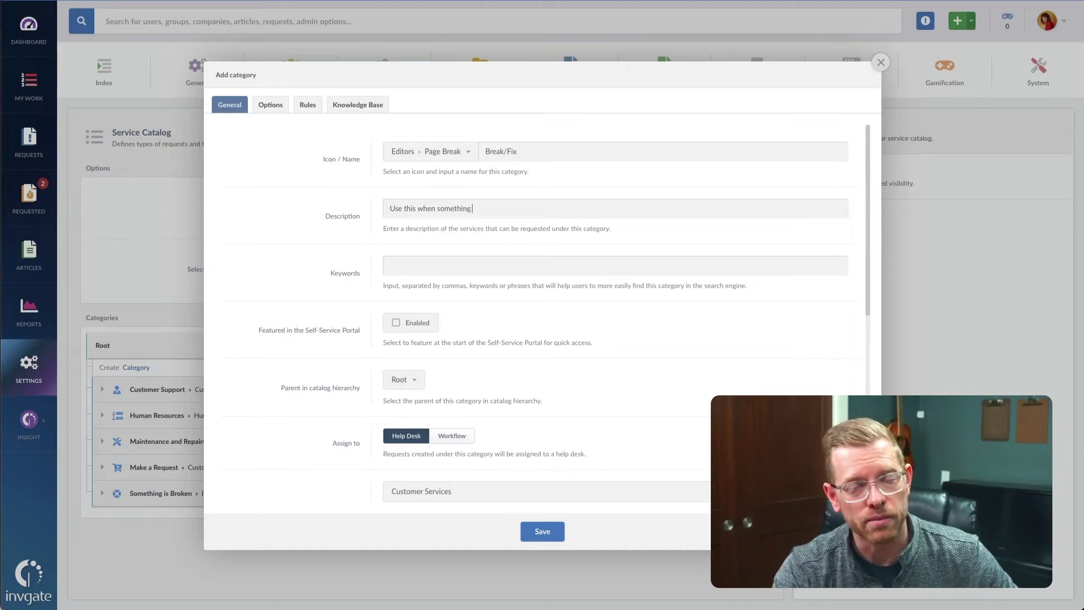
Step: Add a keyword, route Break/Fix to Service and Support for Incident requests, and save
{"action": "left_click", "coordinate": [491, 263]}
{"action": "type", "text": "broken"}
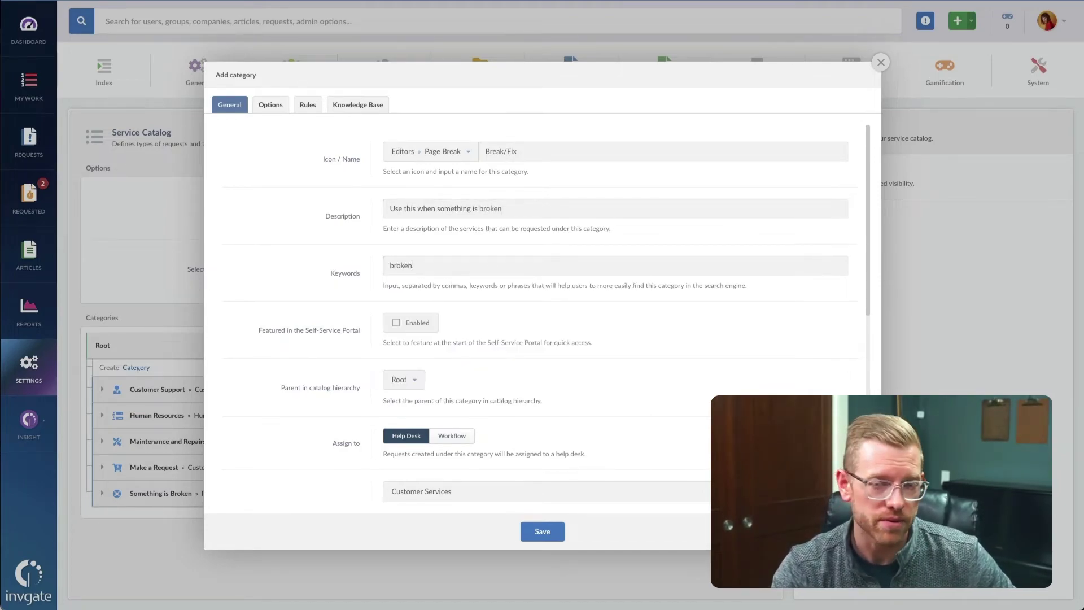
{"action": "scroll", "coordinate": [398, 405], "scroll_direction": "down", "scroll_amount": 3}
{"action": "left_click", "coordinate": [428, 441]}
{"action": "scroll", "coordinate": [395, 429], "scroll_direction": "down", "scroll_amount": 3}
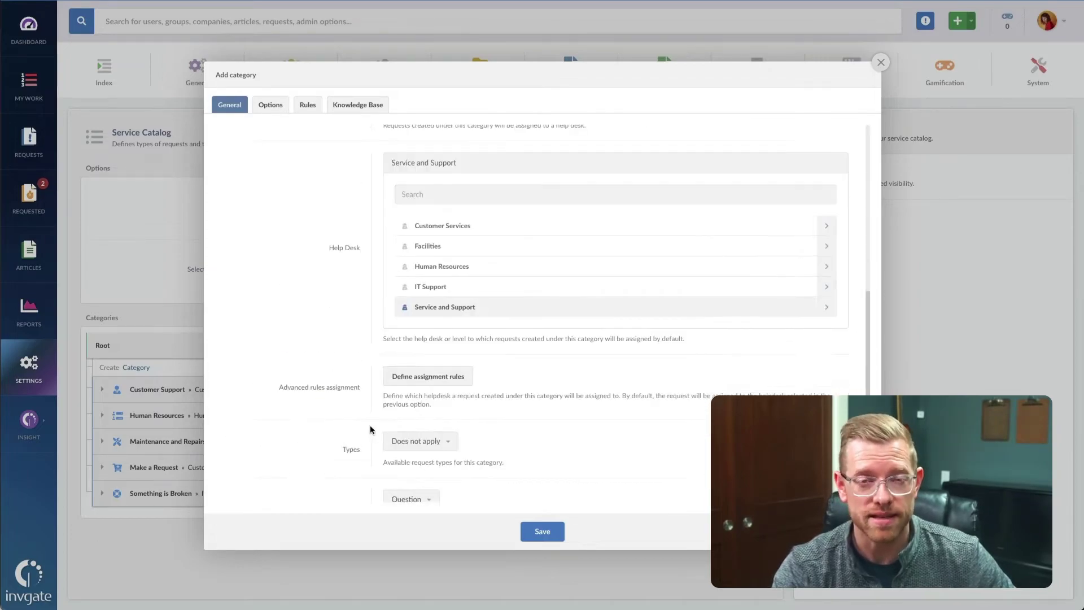
{"action": "left_click", "coordinate": [418, 408]}
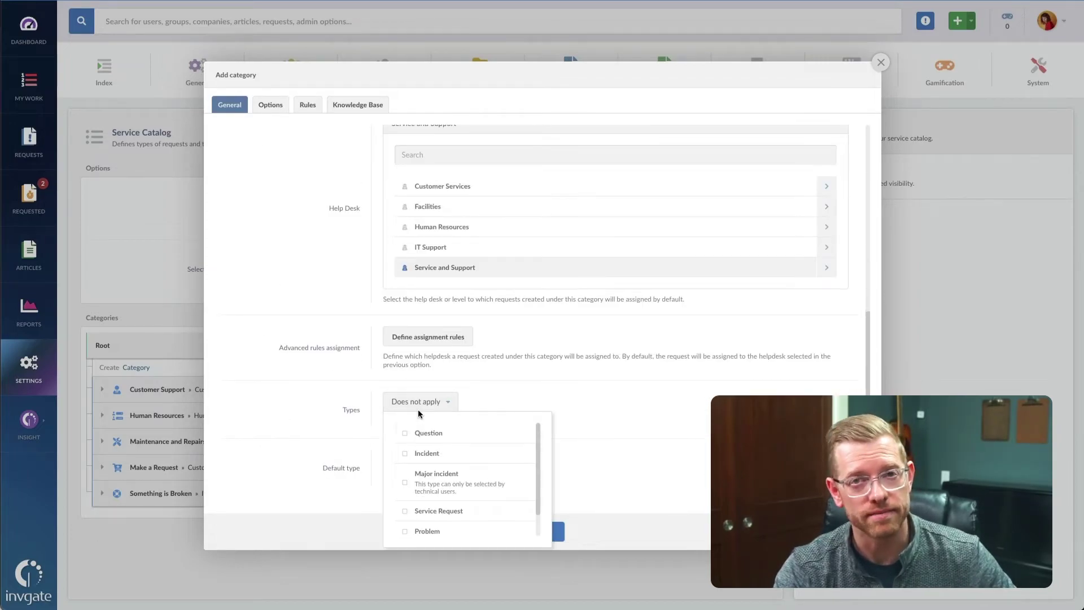
{"action": "left_click", "coordinate": [454, 454]}
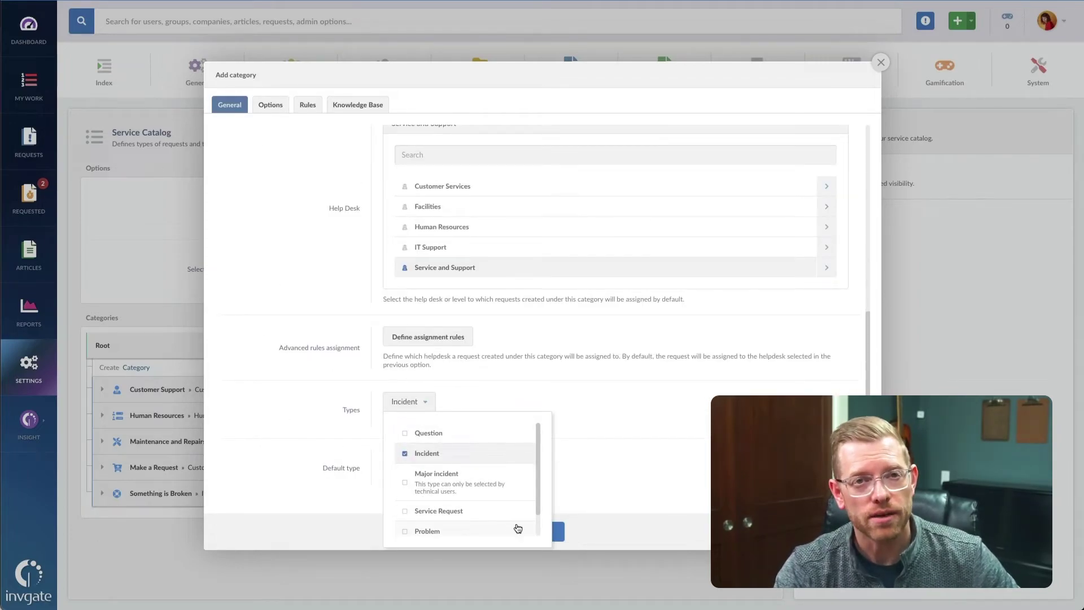
{"action": "left_click", "coordinate": [271, 105]}
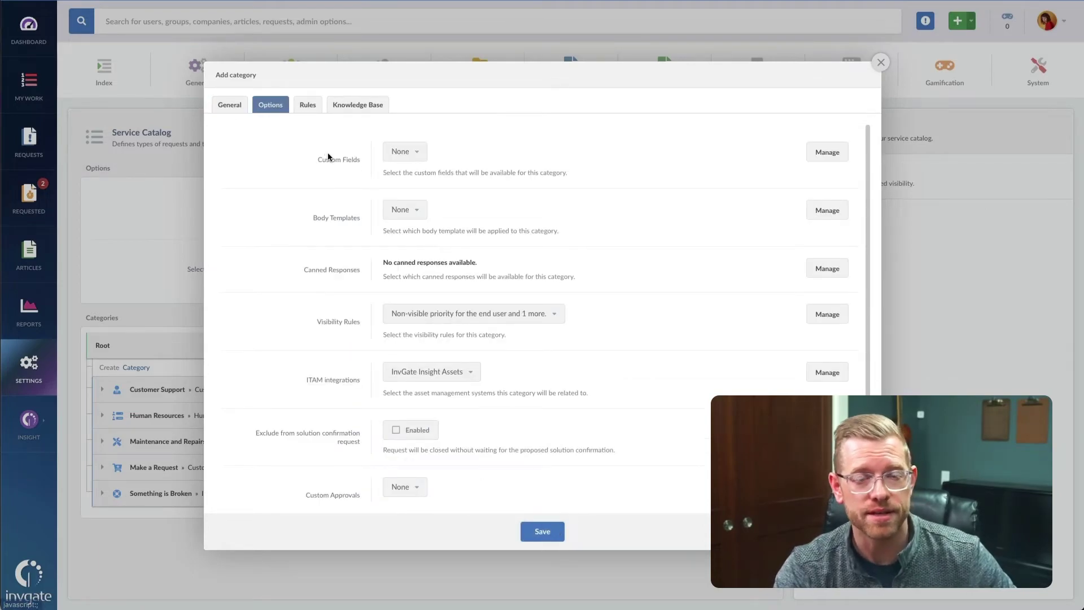
{"action": "left_click", "coordinate": [545, 529]}
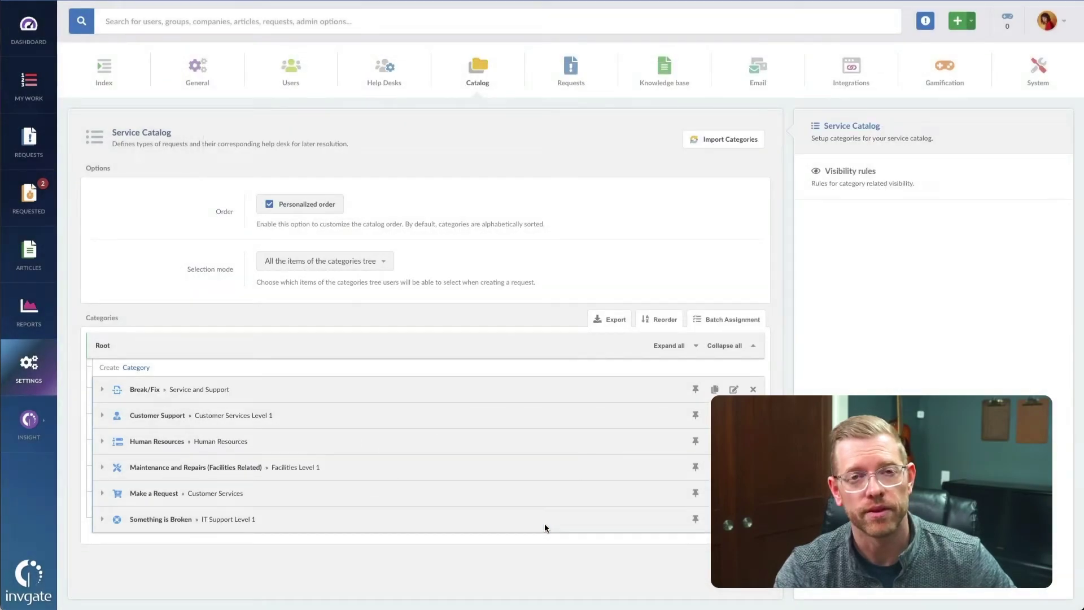
Step: Create a Service and Support knowledge base category, then go to Articles
{"action": "left_click", "coordinate": [665, 66]}
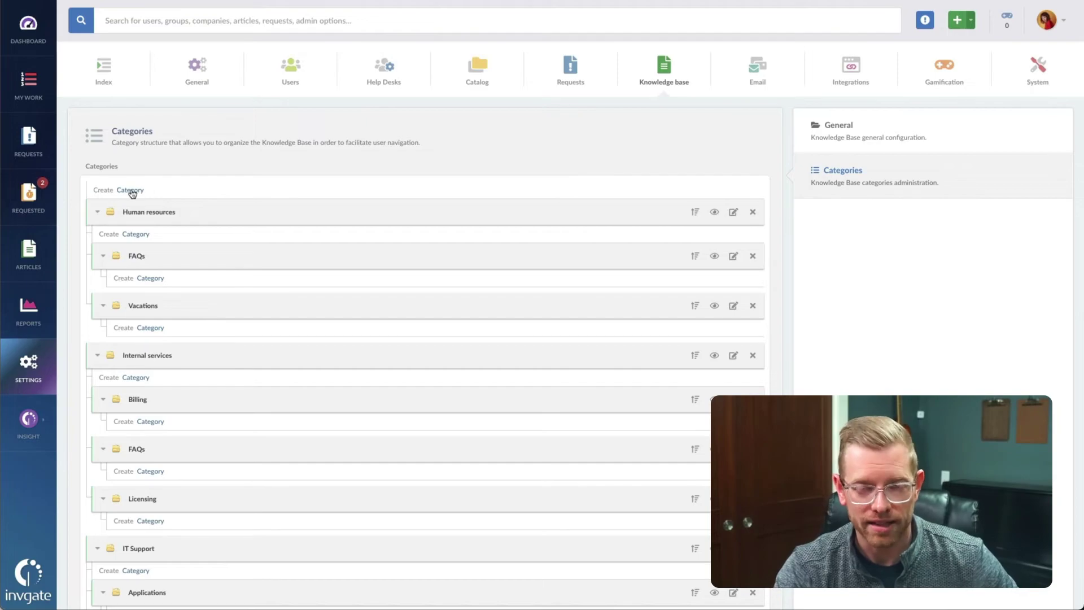
{"action": "left_click", "coordinate": [132, 193]}
{"action": "left_click", "coordinate": [171, 256]}
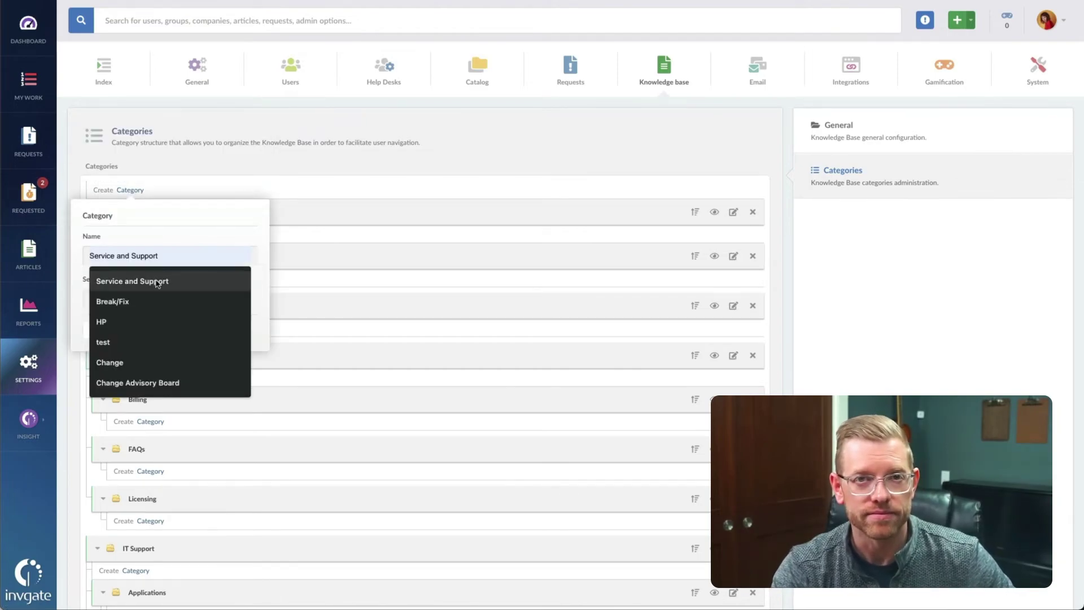
{"action": "left_click", "coordinate": [158, 282]}
{"action": "left_click", "coordinate": [104, 332]}
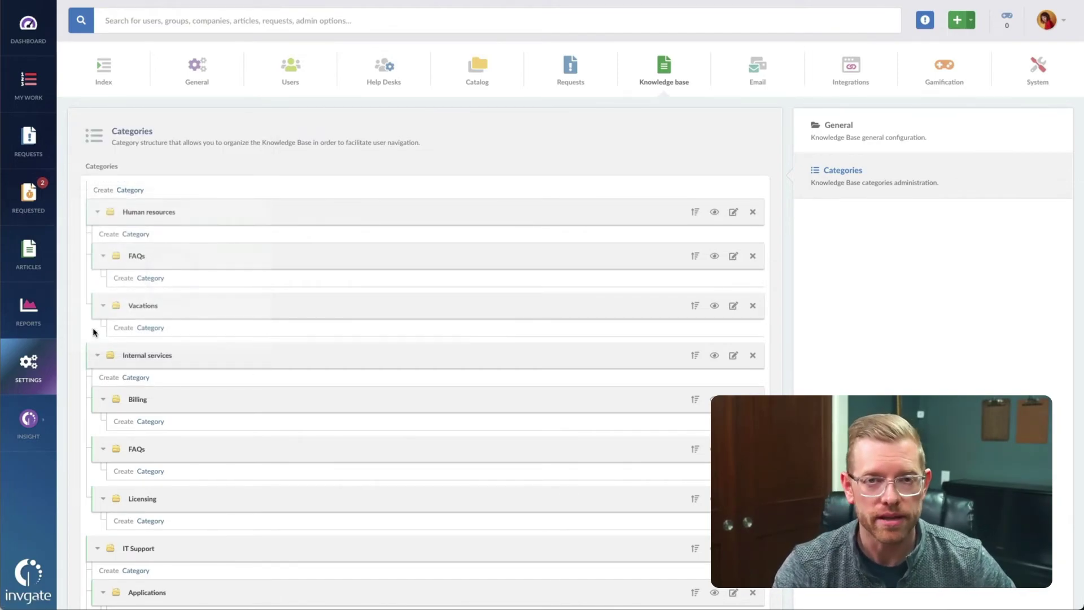
{"action": "left_click", "coordinate": [32, 266]}
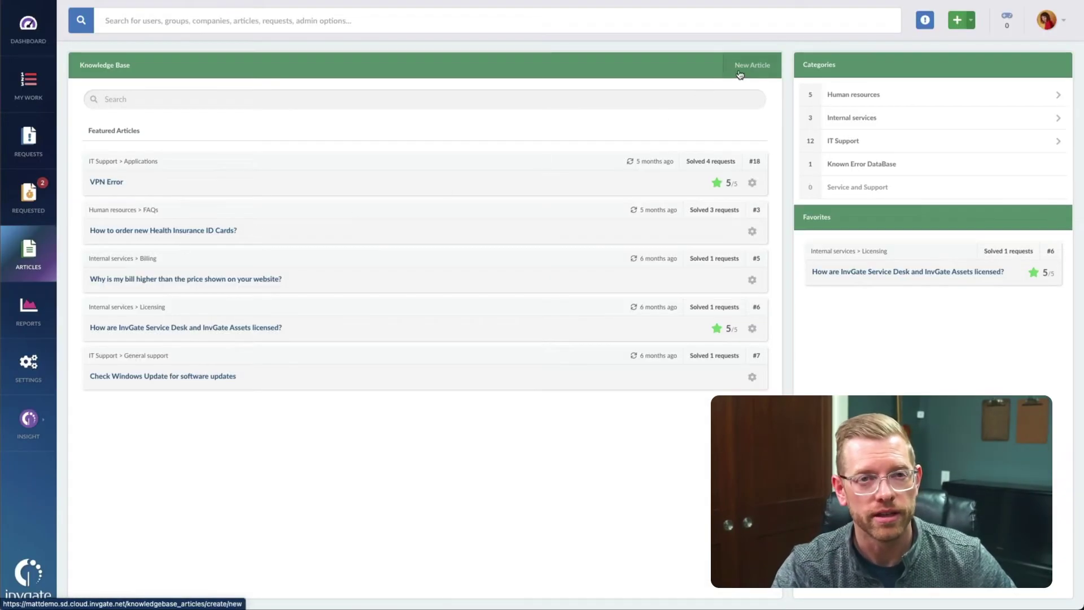
Step: Start a new knowledge base article filed under the Service and Support category
{"action": "left_click", "coordinate": [741, 71]}
{"action": "left_click", "coordinate": [149, 113]}
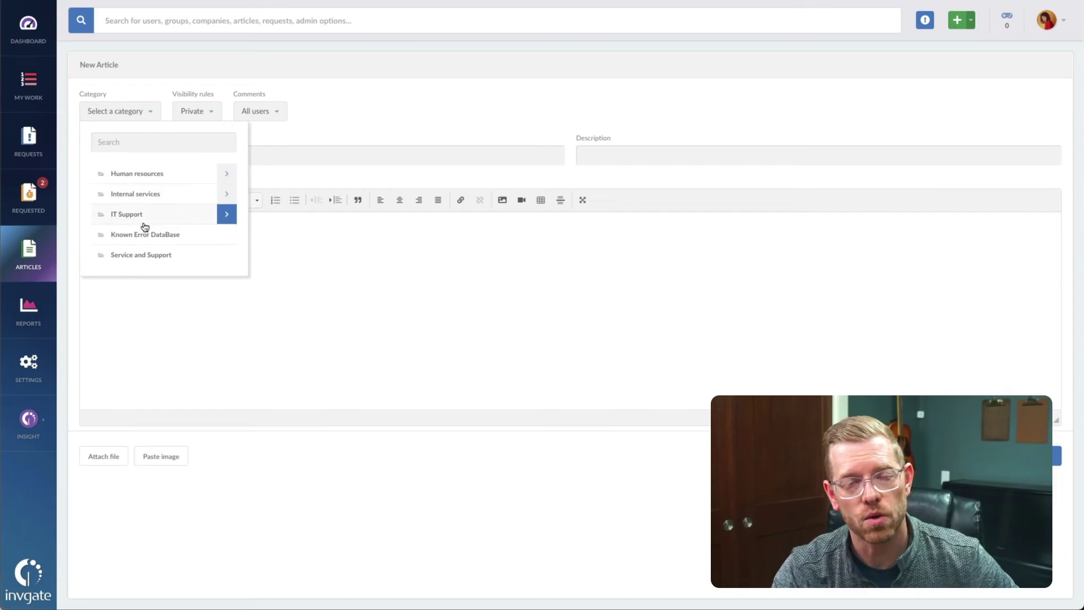
{"action": "left_click", "coordinate": [145, 251]}
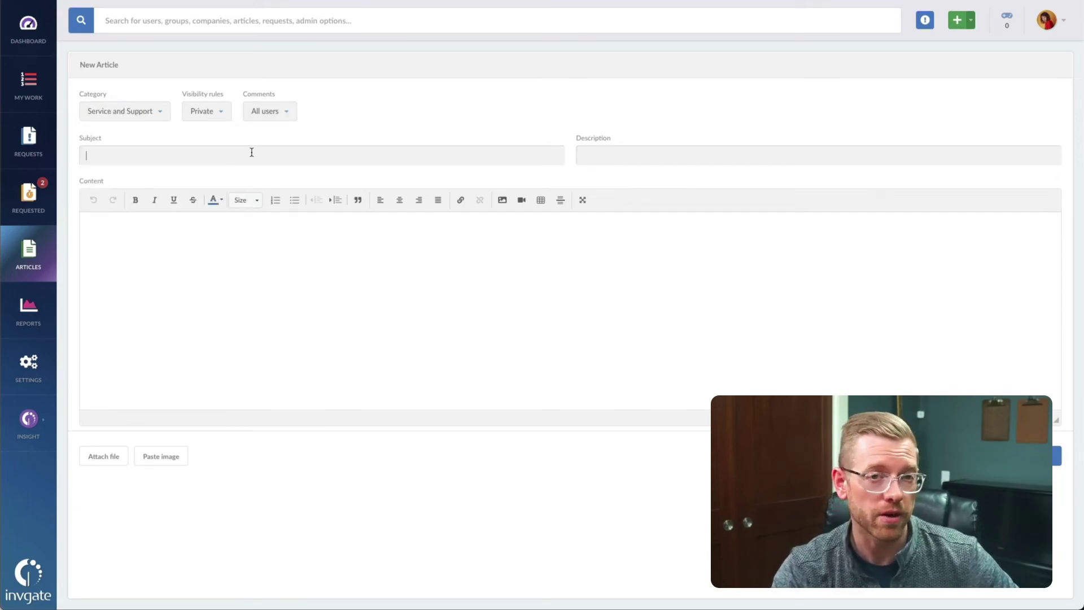